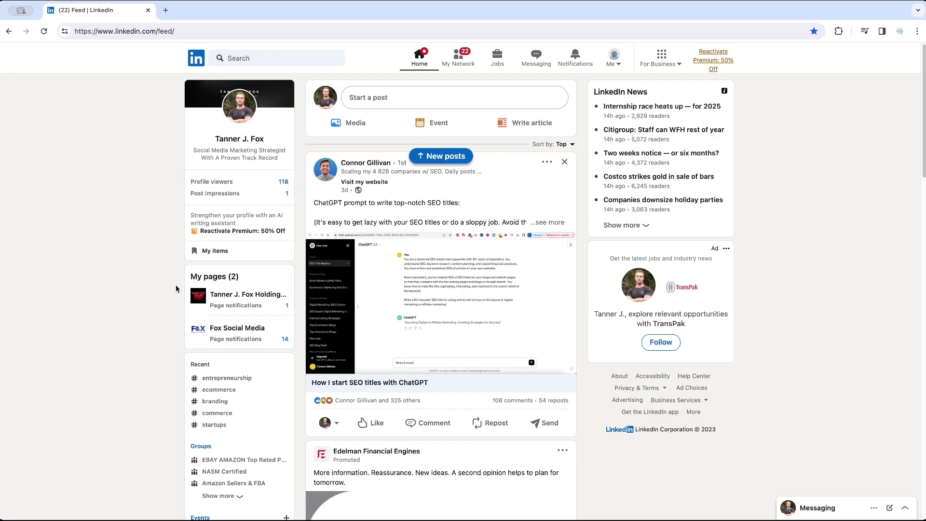
Step: Open the Fox Social Media company page and start a page post with the text "What you want content"
left_click(238, 329)
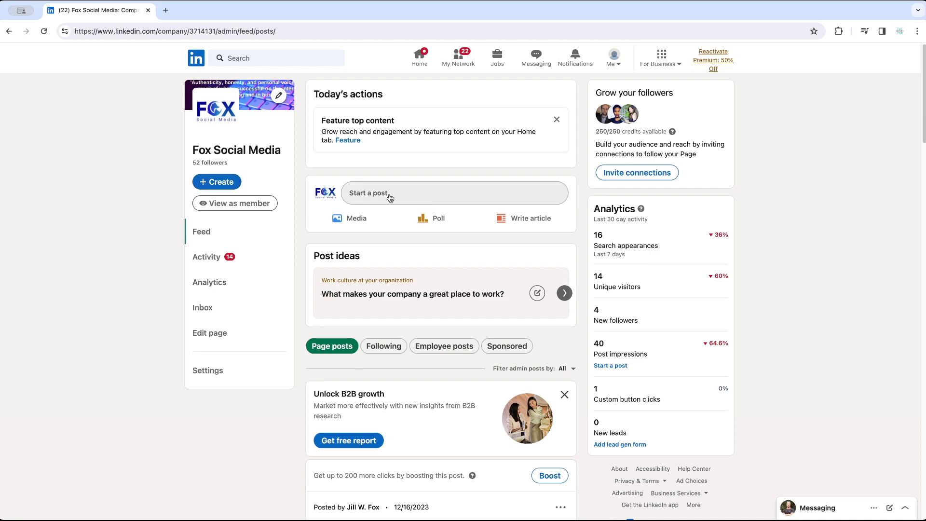
left_click(209, 183)
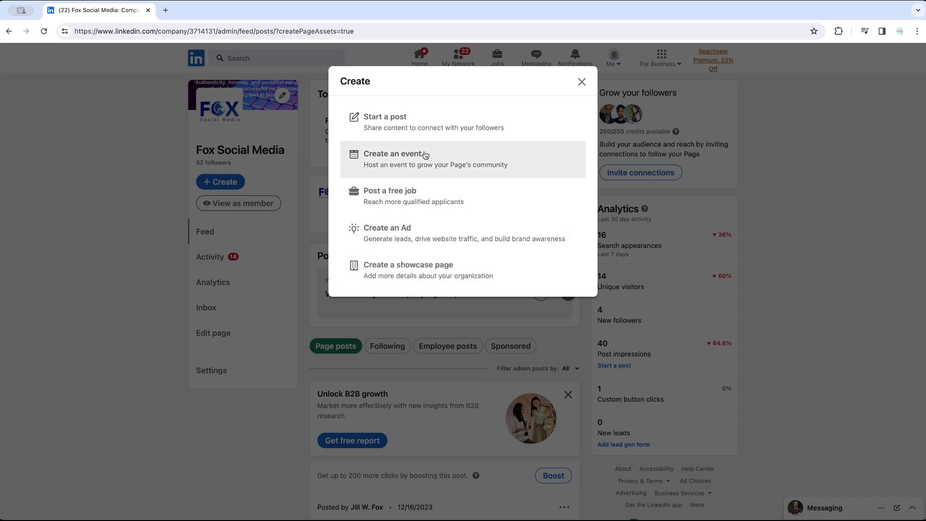
left_click(393, 124)
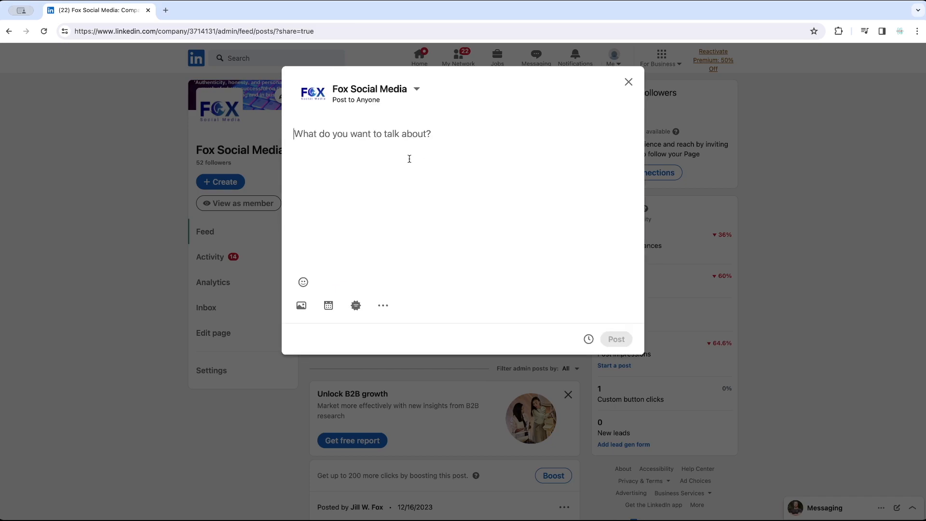
type("What")
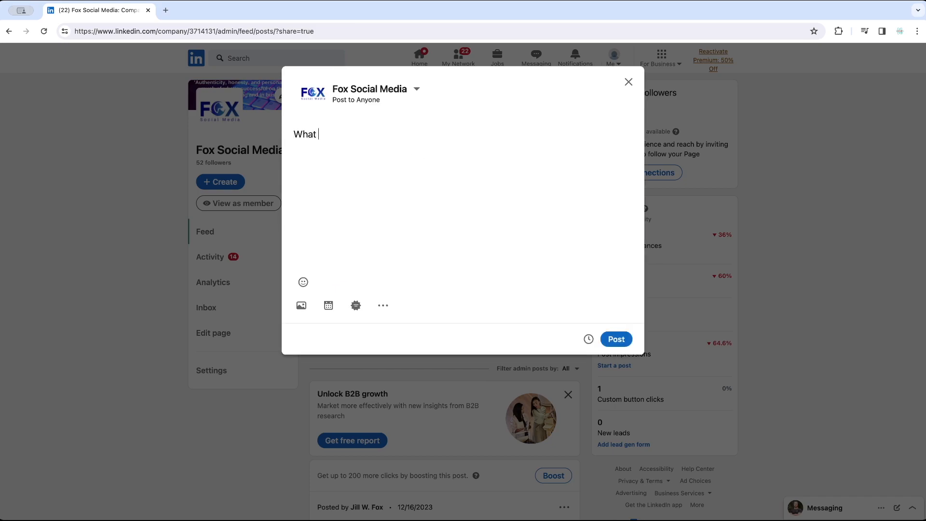
type(" you want content")
Step: Look through the emoji picker with a search for "d", and view the media upload editor without adding anything
left_click(303, 283)
scroll(254, 155, "down", 5)
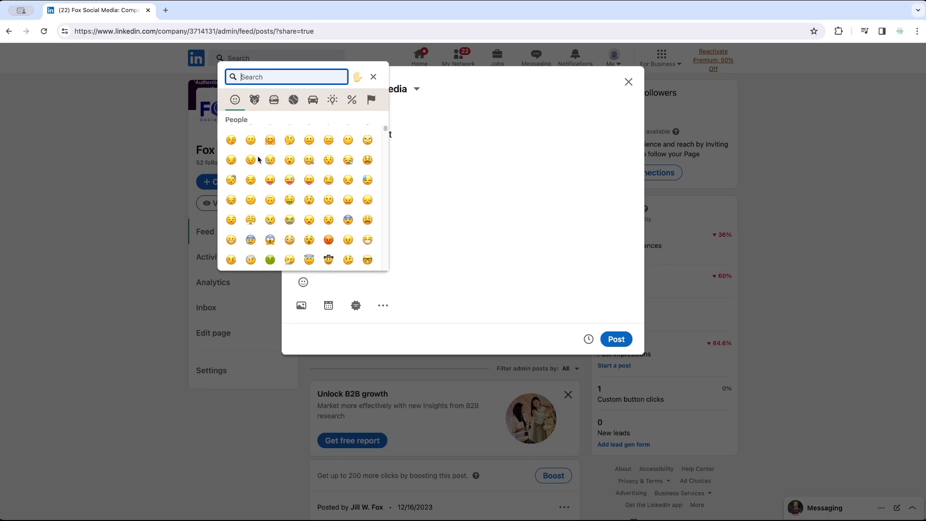
type("d")
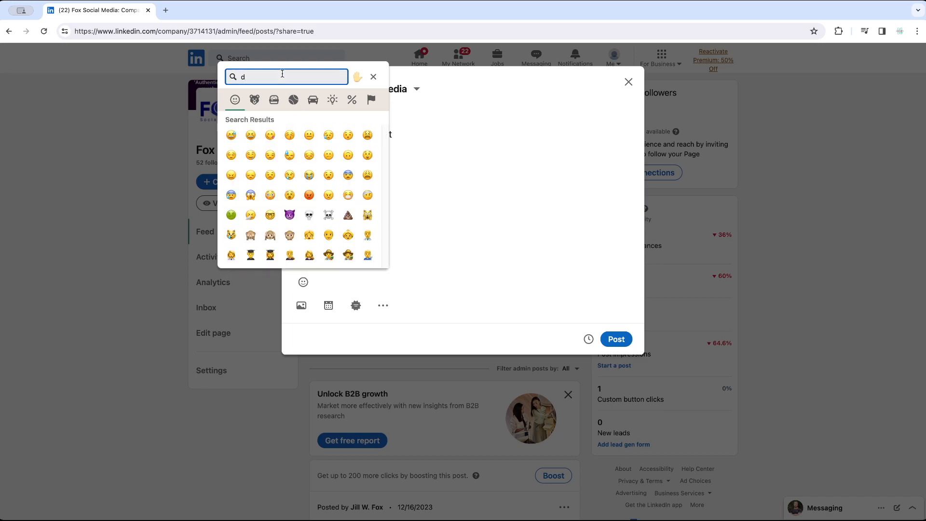
left_click(359, 78)
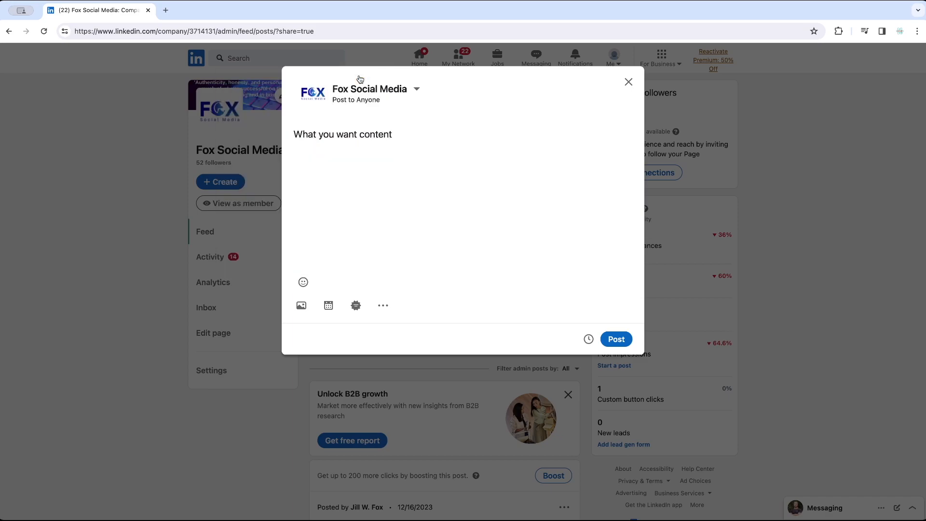
left_click(302, 307)
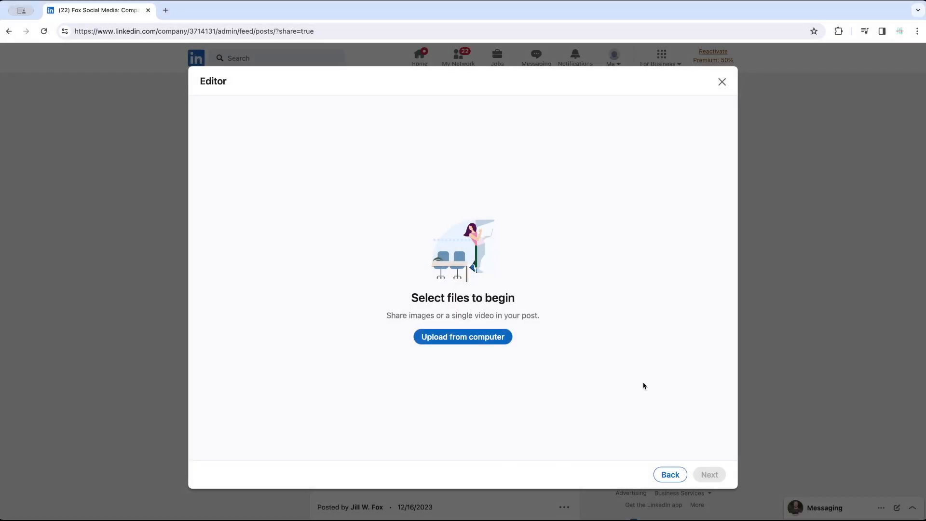
left_click(721, 82)
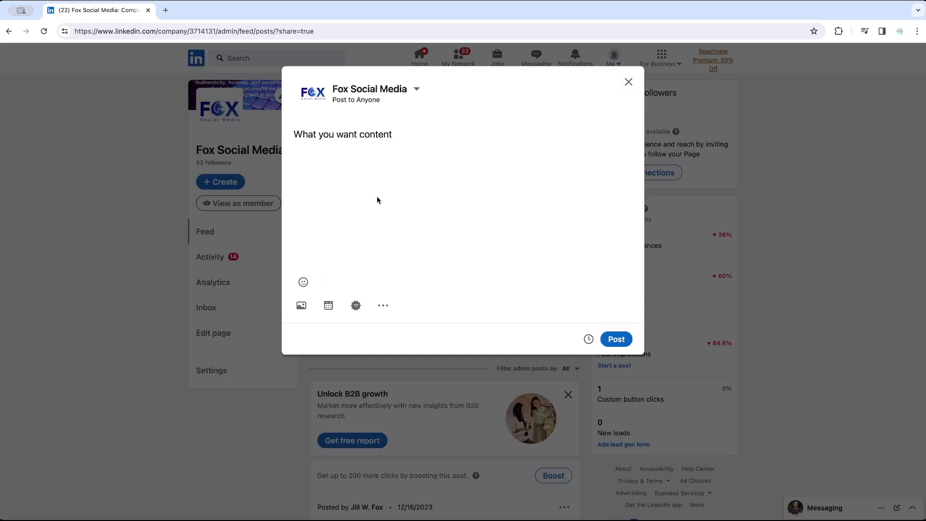
Step: Review the event creation form from cover image and event type to description and speakers, and close it without creating an event
left_click(329, 305)
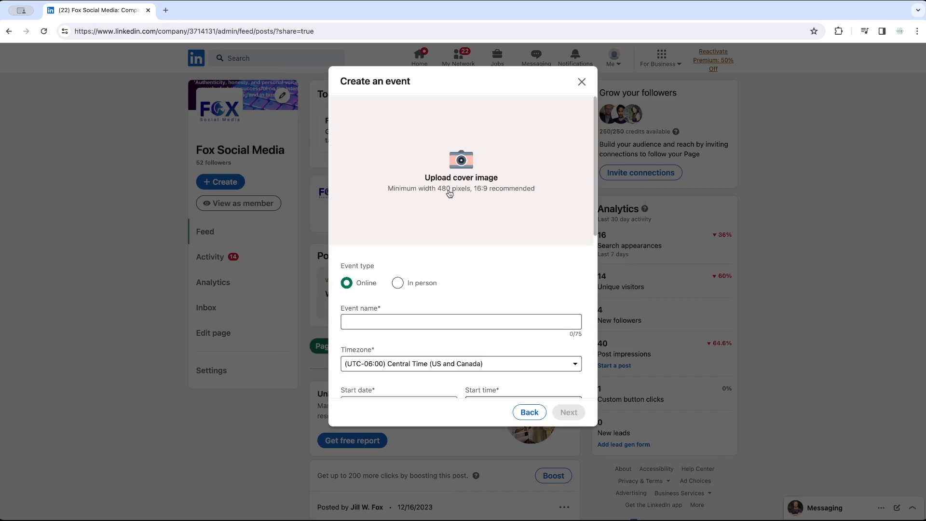
left_click(422, 321)
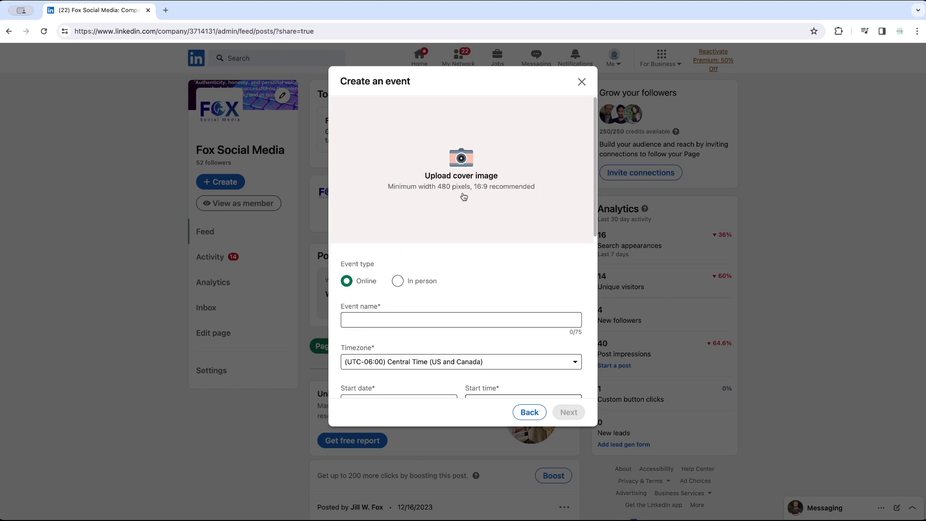
scroll(364, 265, "down", 1)
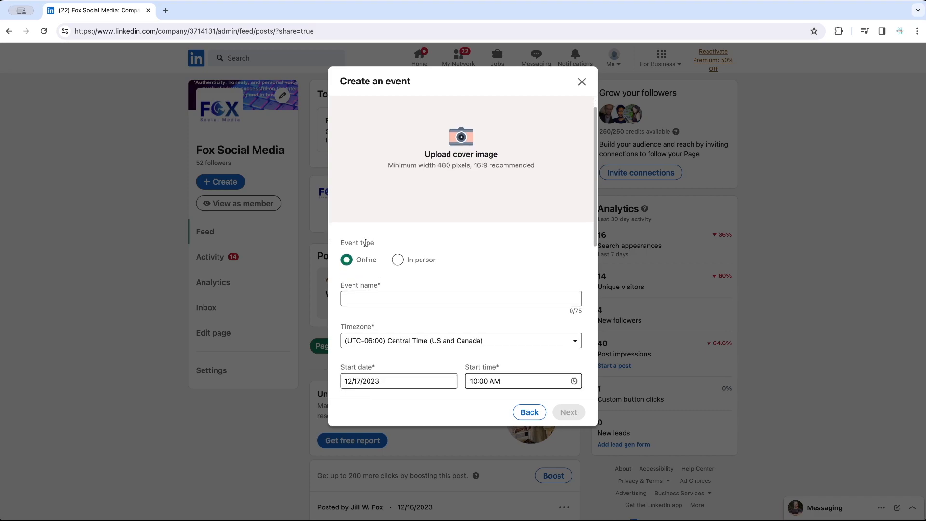
left_click(386, 295)
scroll(387, 295, "down", 4)
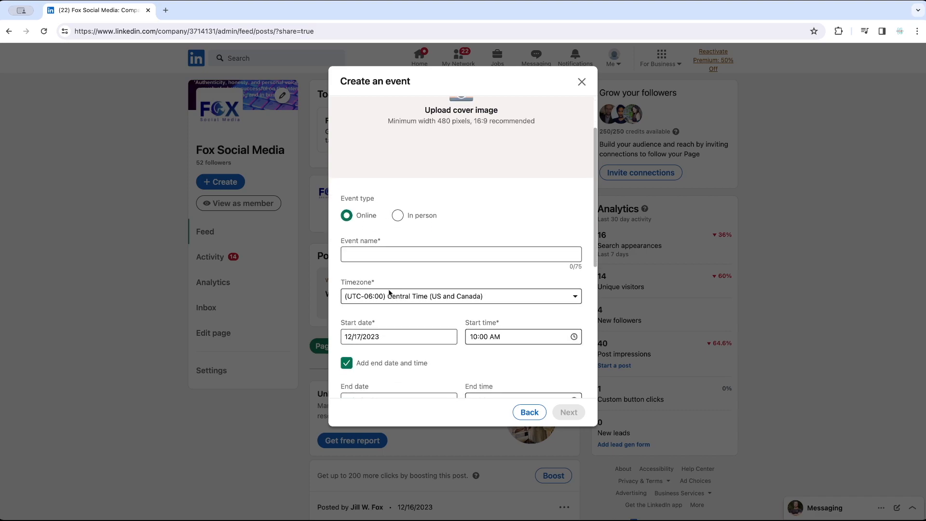
scroll(415, 309, "down", 6)
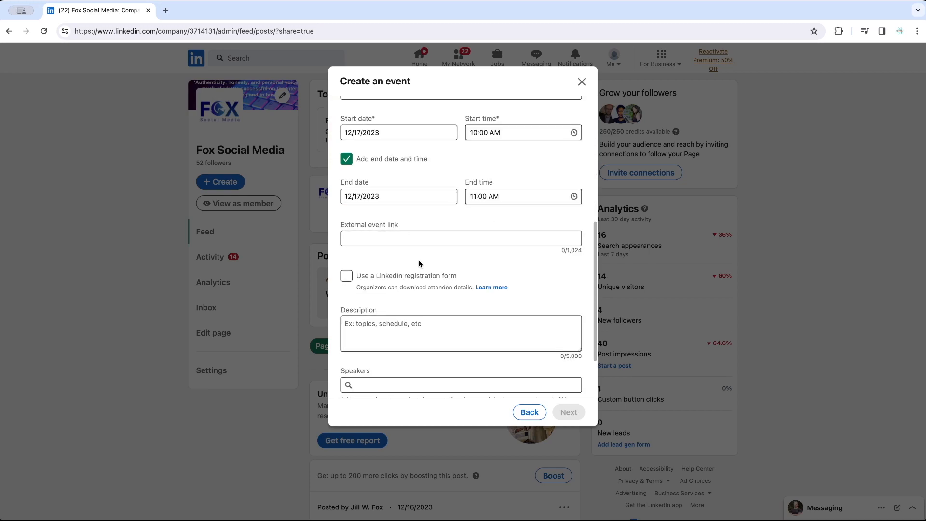
scroll(418, 256, "down", 3)
scroll(429, 251, "down", 1)
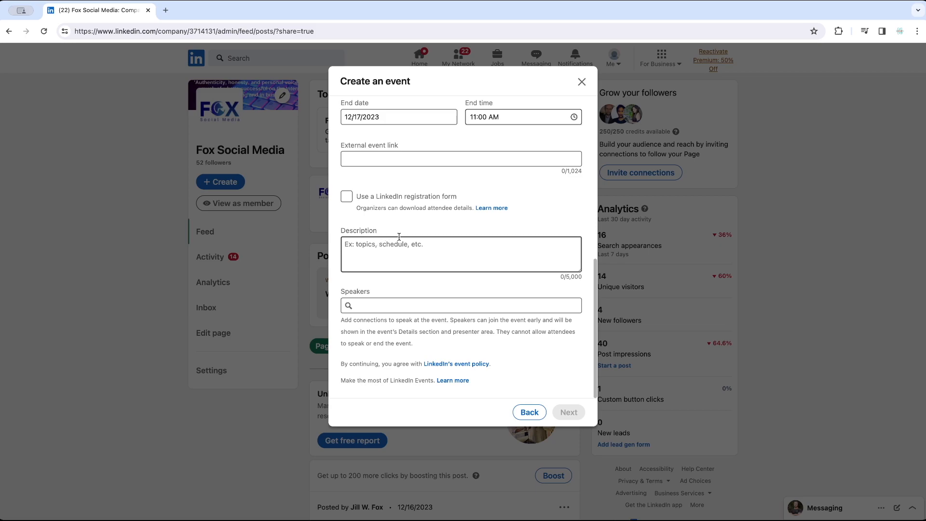
scroll(443, 324, "up", 1)
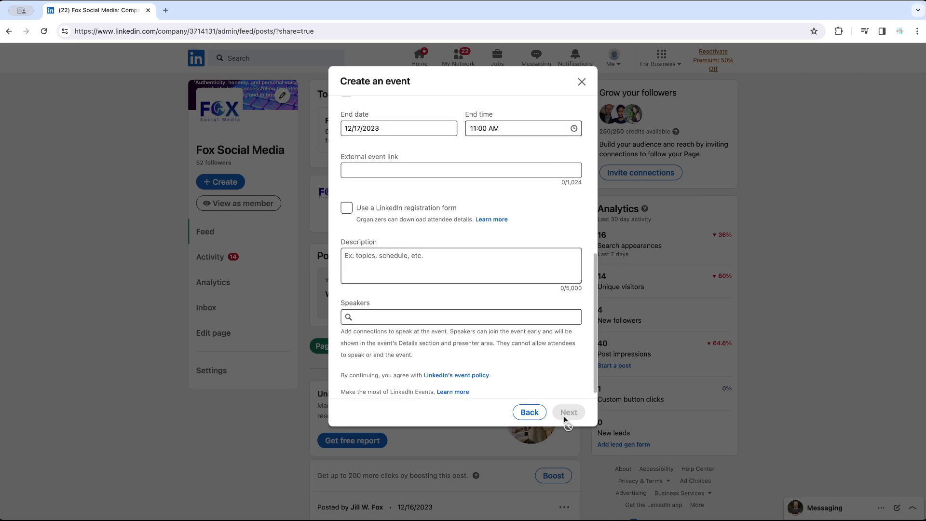
left_click(581, 81)
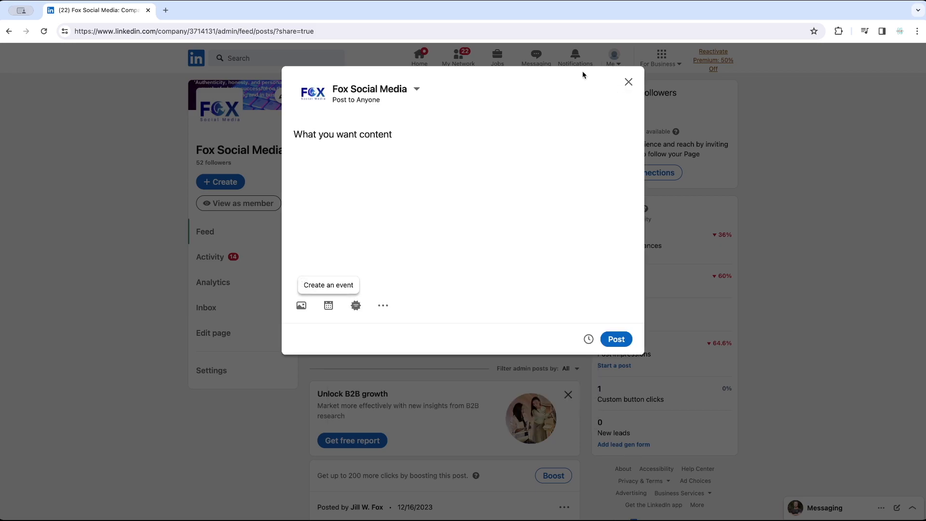
Step: Add a New Position celebration to the post with the smiling balloon image and the suggested connection as recipient
left_click(356, 306)
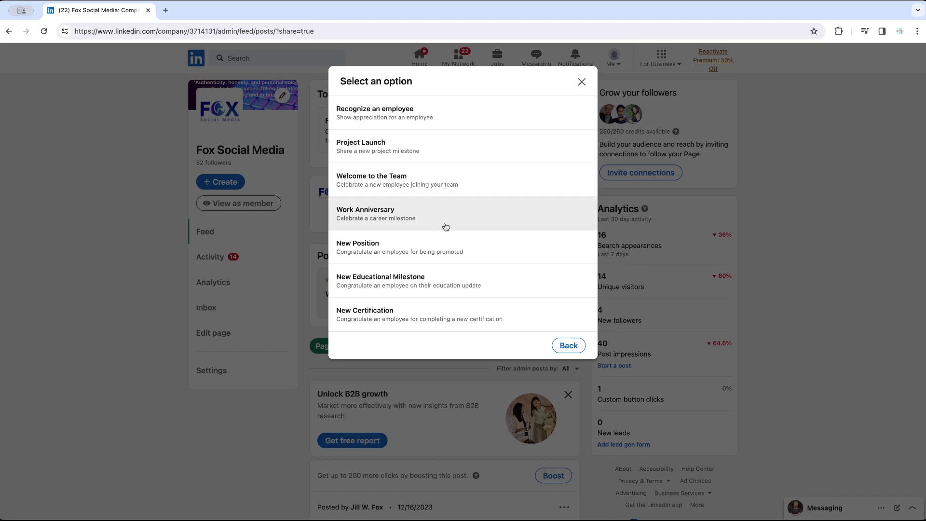
left_click(402, 243)
scroll(491, 249, "down", 3)
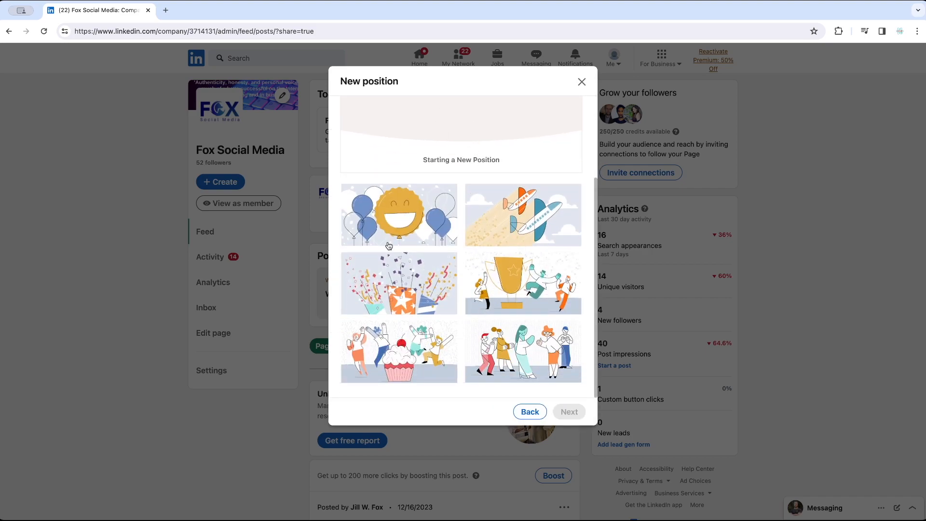
left_click(428, 237)
left_click(574, 412)
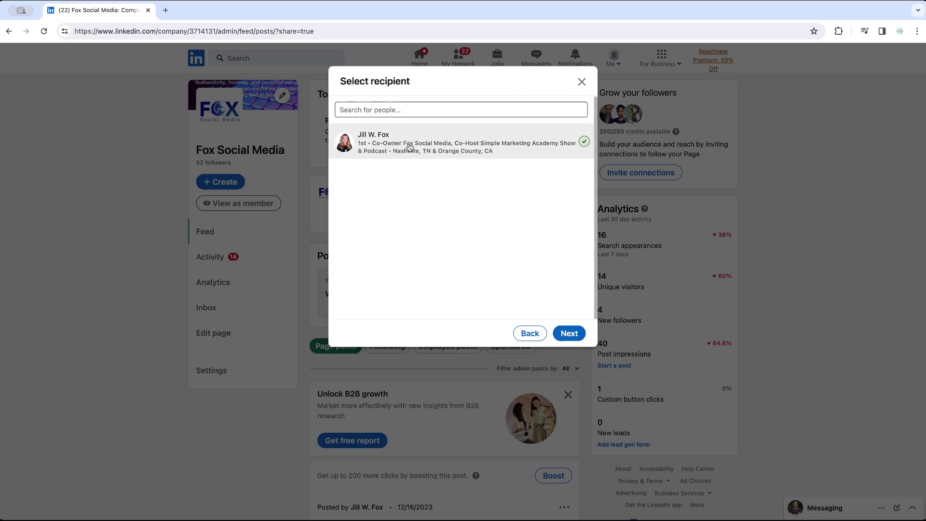
left_click(433, 144)
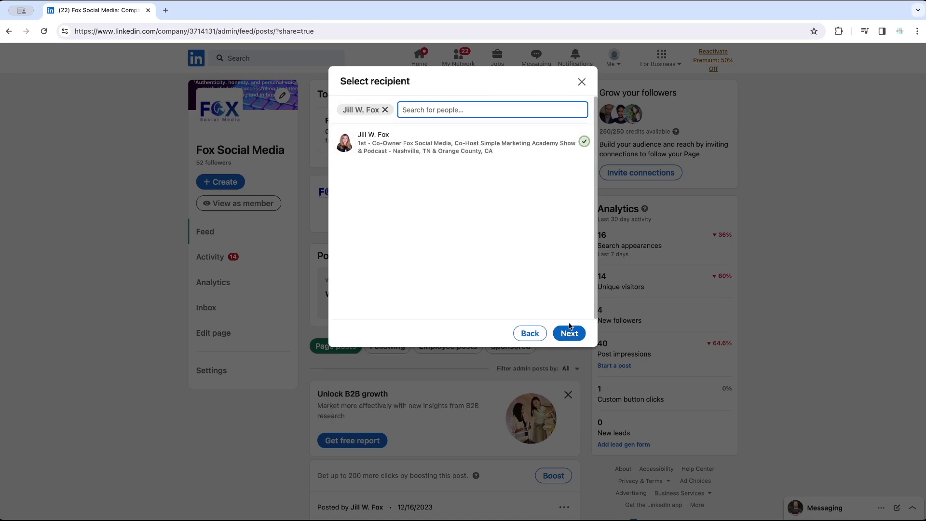
left_click(569, 334)
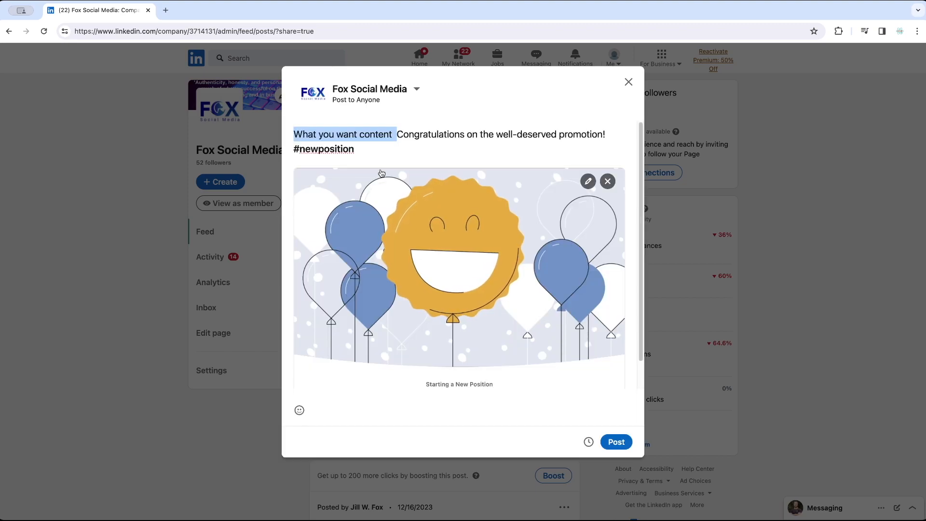
Step: Review the celebration post and discard it without saving a draft
scroll(474, 248, "down", 1)
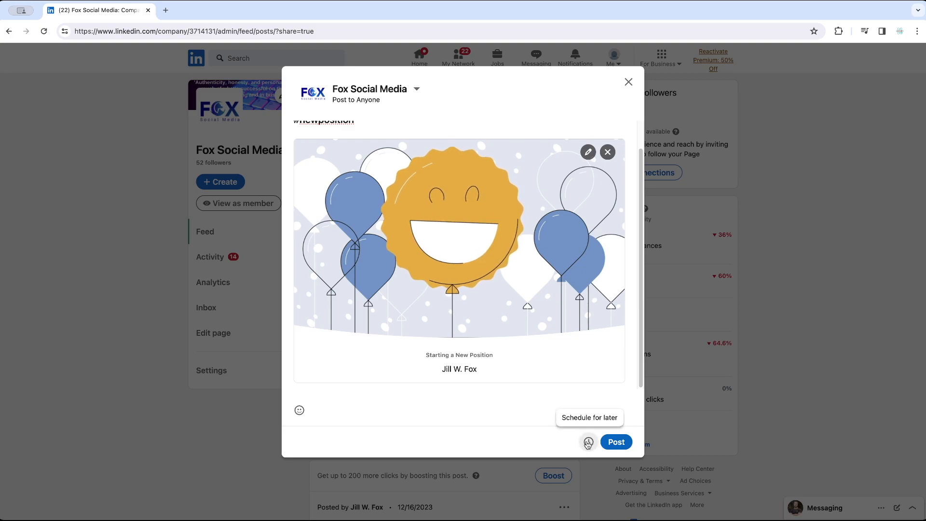
left_click(629, 82)
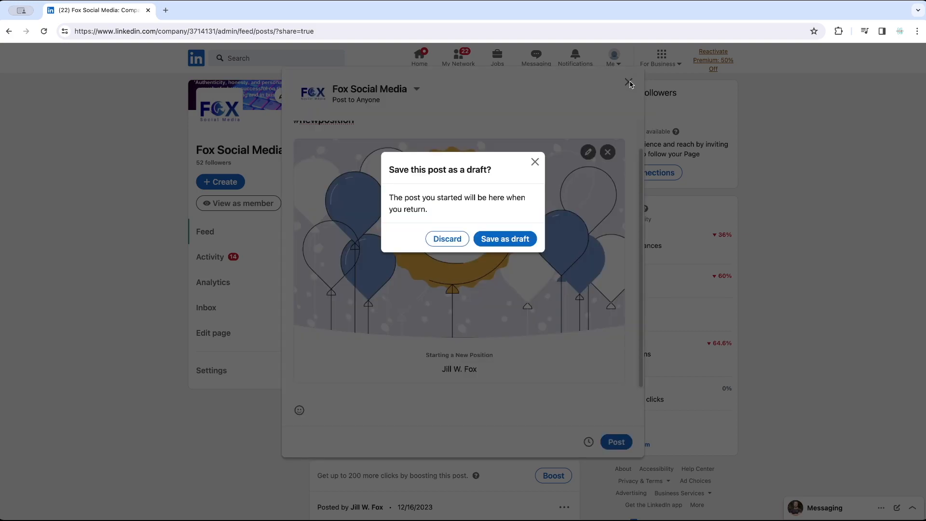
left_click(446, 239)
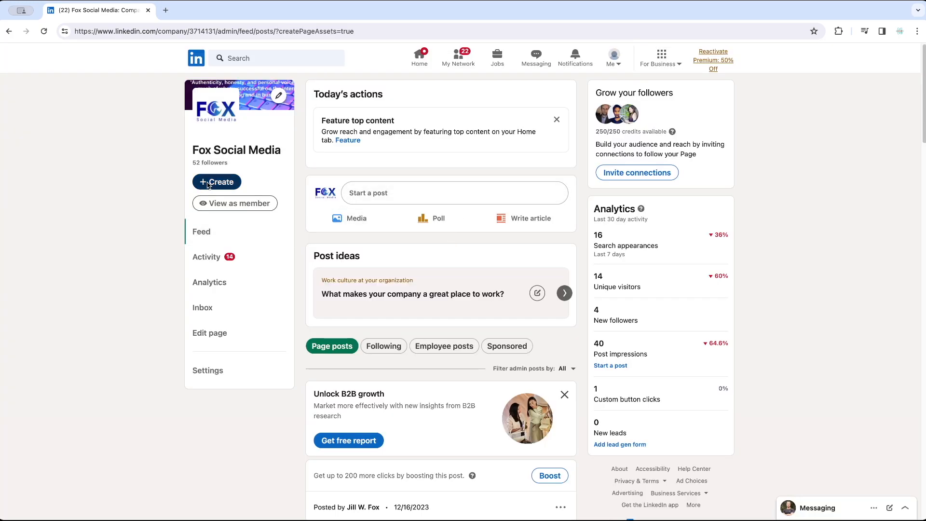
Step: Start another page post with the placeholder text "bsbgg"
left_click(208, 185)
left_click(405, 121)
type("bsbgg")
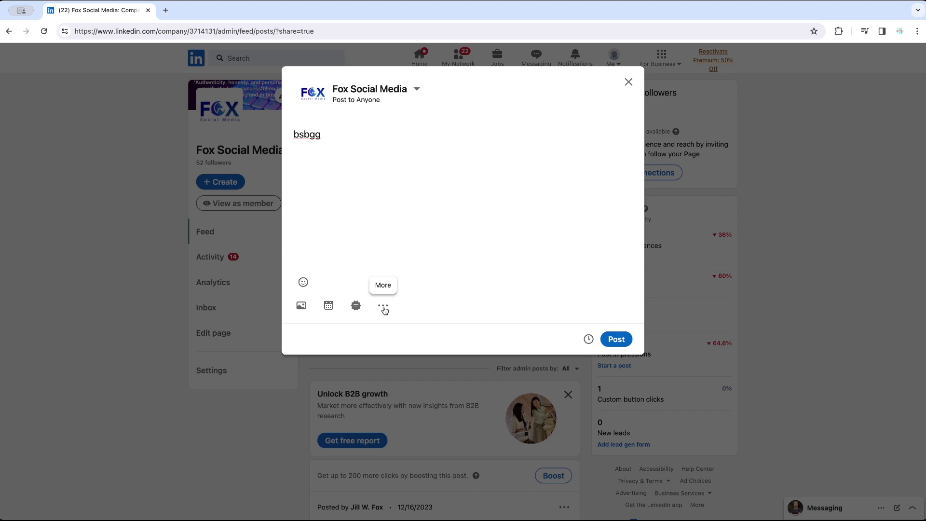
Step: View the form for sharing that the company is hiring, and close it without creating a job post
left_click(384, 307)
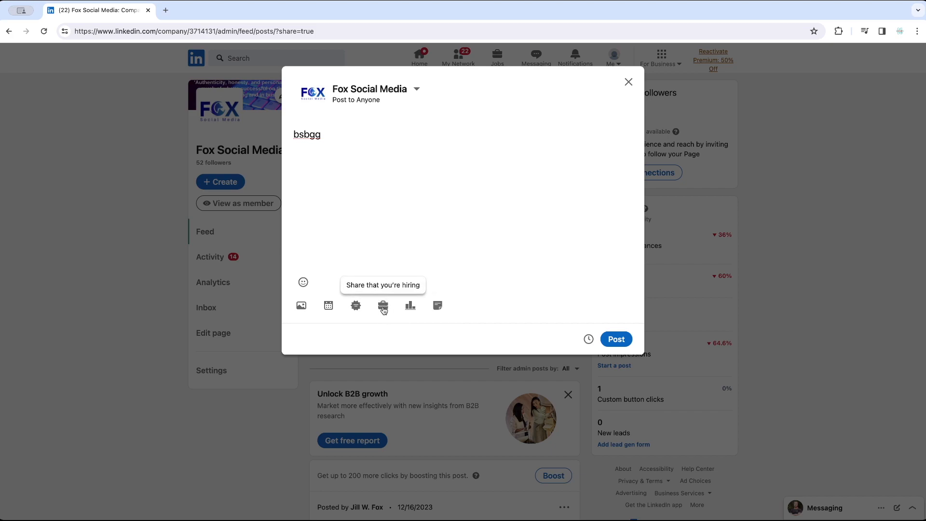
left_click(383, 307)
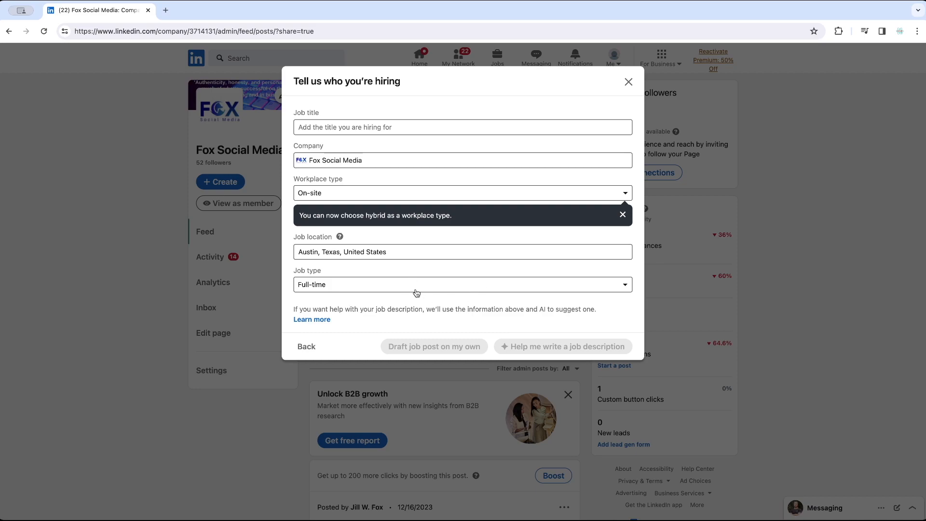
left_click(629, 83)
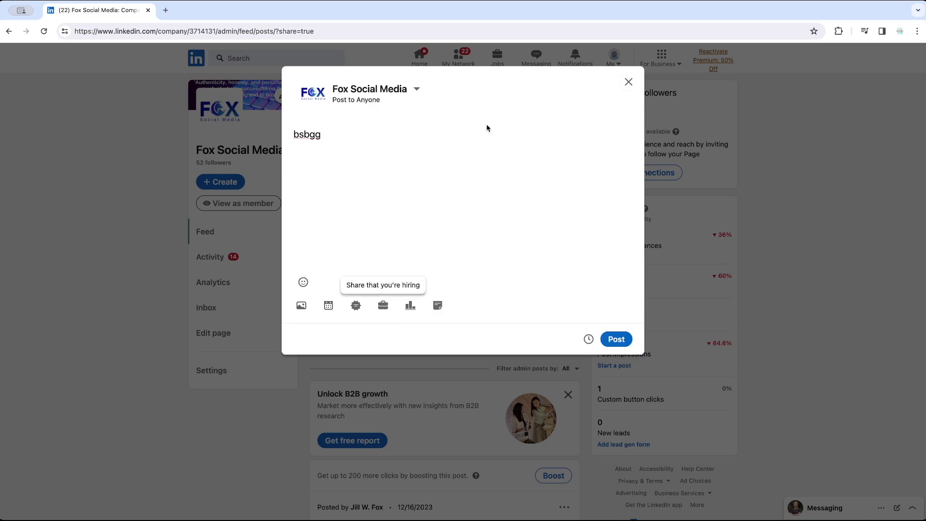
Step: Start a poll in the post with the question "Whats the best cereal?"
left_click(412, 308)
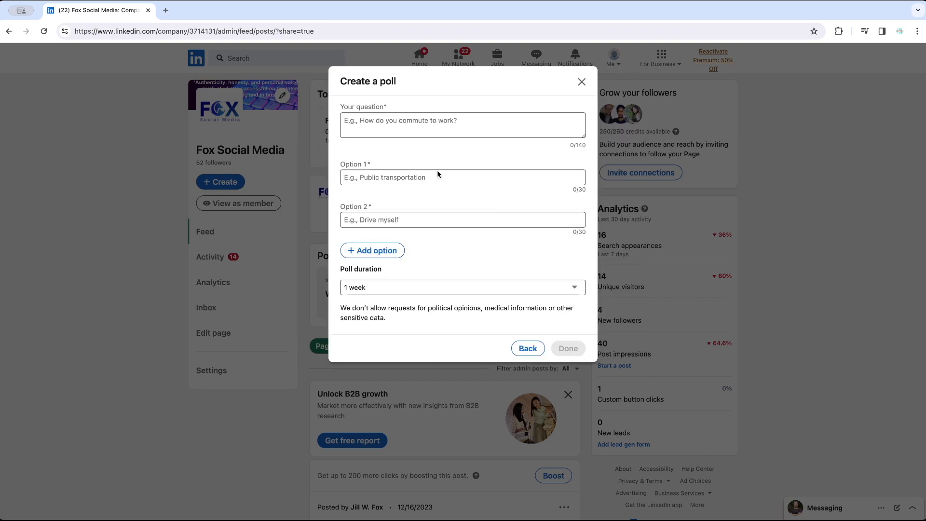
left_click(416, 120)
type("Wha")
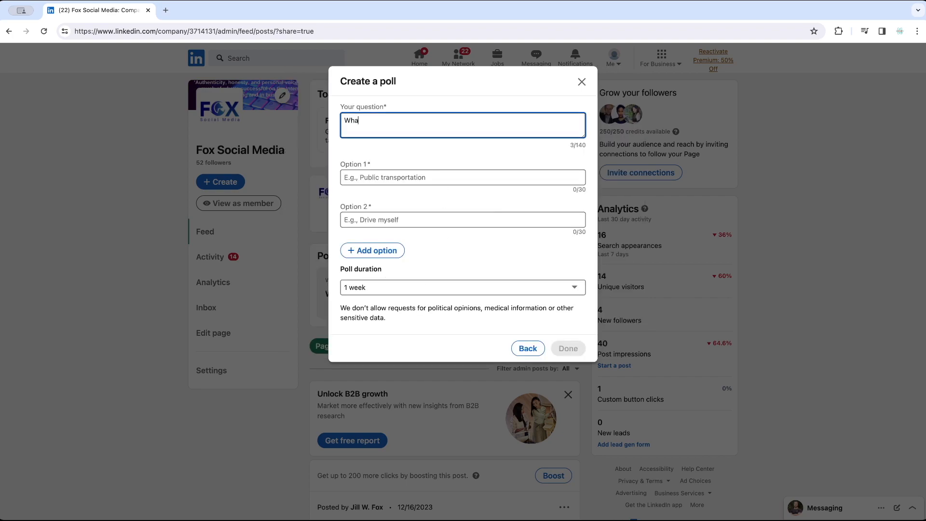
type("ts the best certeal")
key("BackSpace")
key("BackSpace")
key("BackSpace")
key("BackSpace")
type("eal?")
Step: Fill in the poll's two answers with "Cheerios" as option 1 and "Coco Pebels" as option 2
left_click(378, 177)
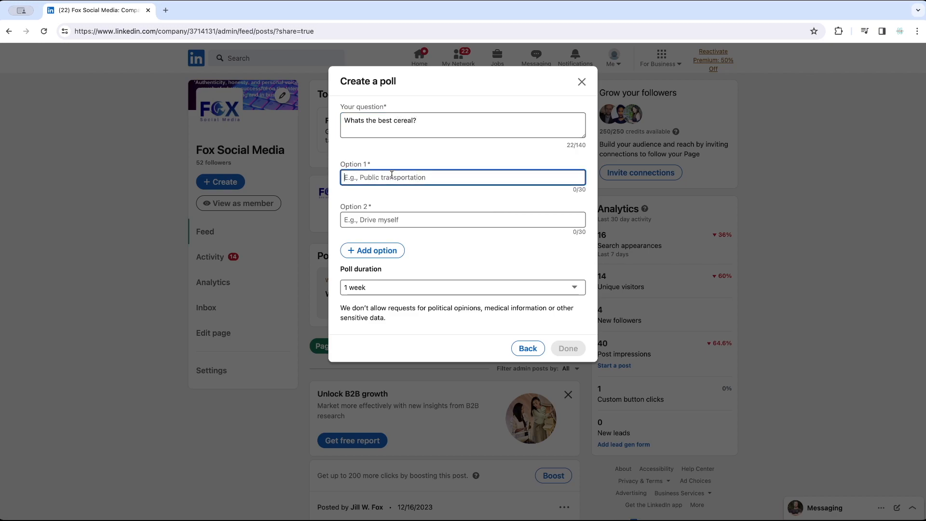
type("Cheerios")
key("Tab")
type("C")
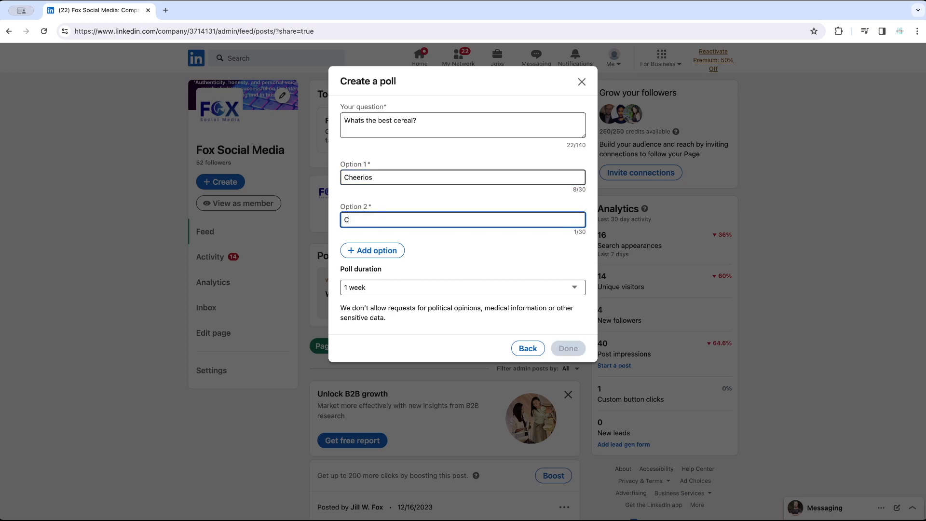
type("oco Pebels")
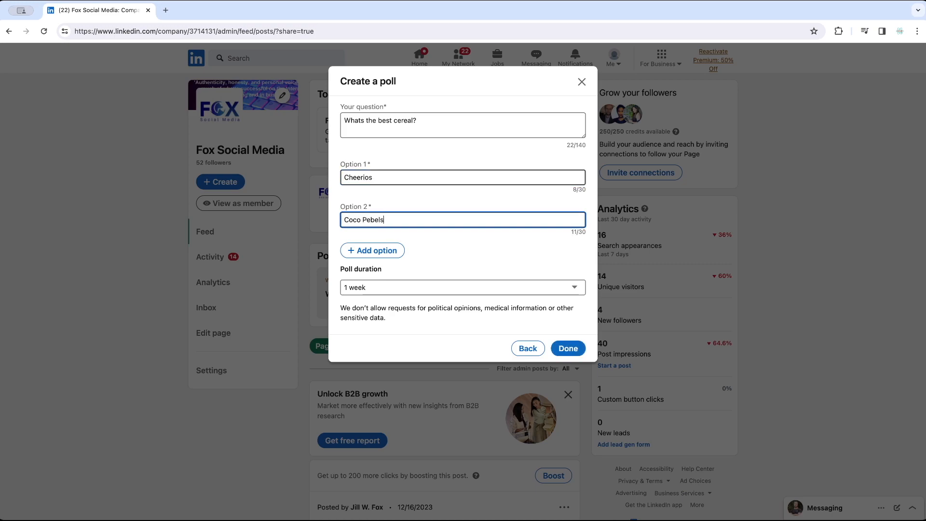
left_click(471, 247)
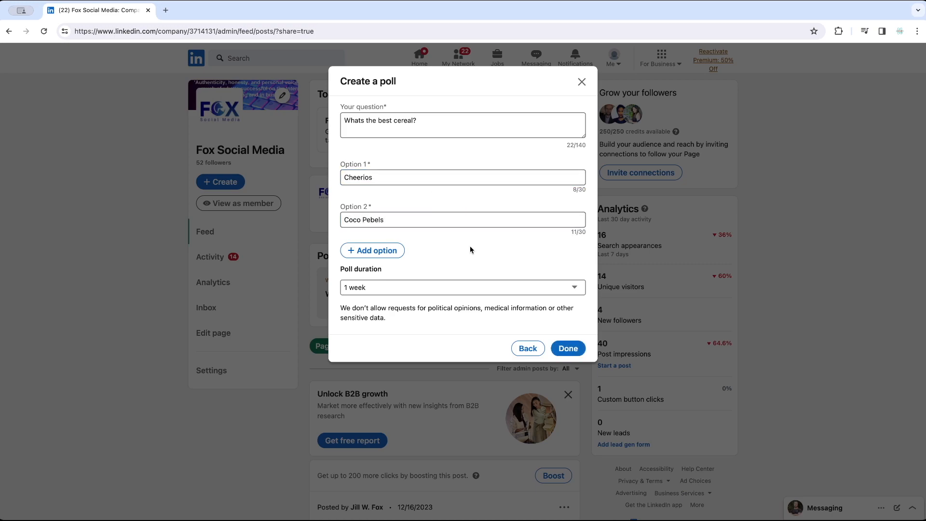
Step: Add "Milk" as the poll's option 3, keep the poll duration at 1 week, and attach the poll to the post
left_click(377, 250)
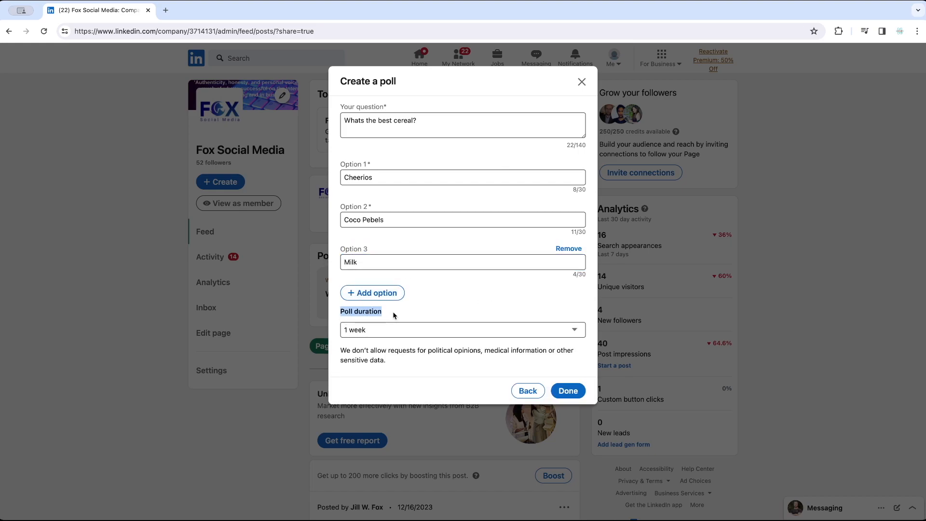
left_click(393, 314)
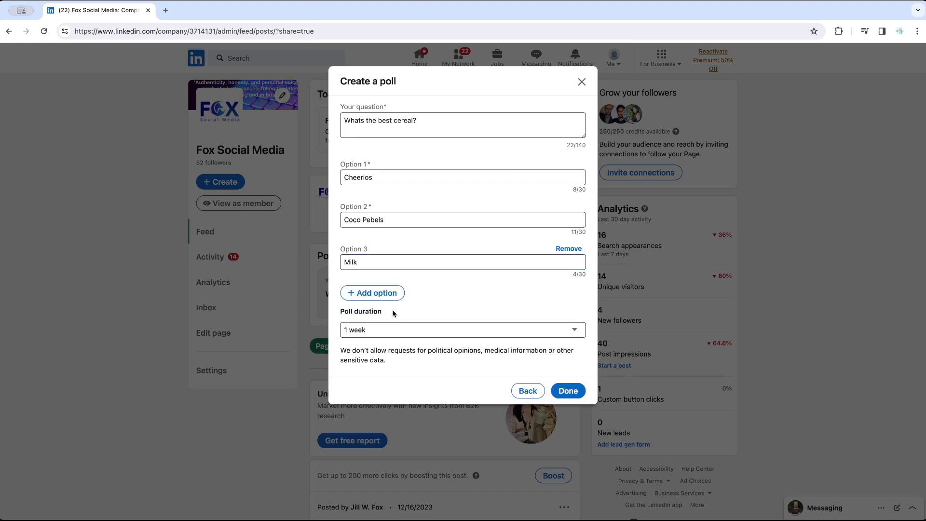
left_click(356, 331)
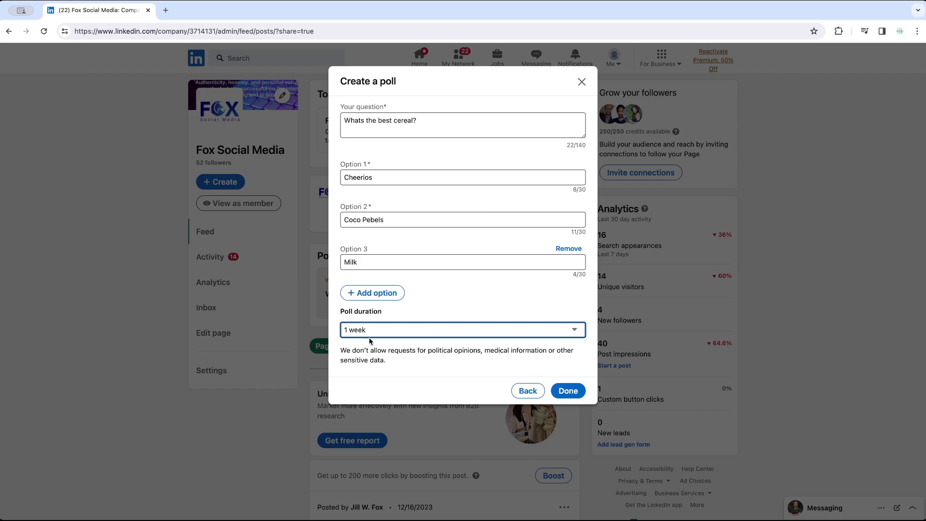
left_click(568, 391)
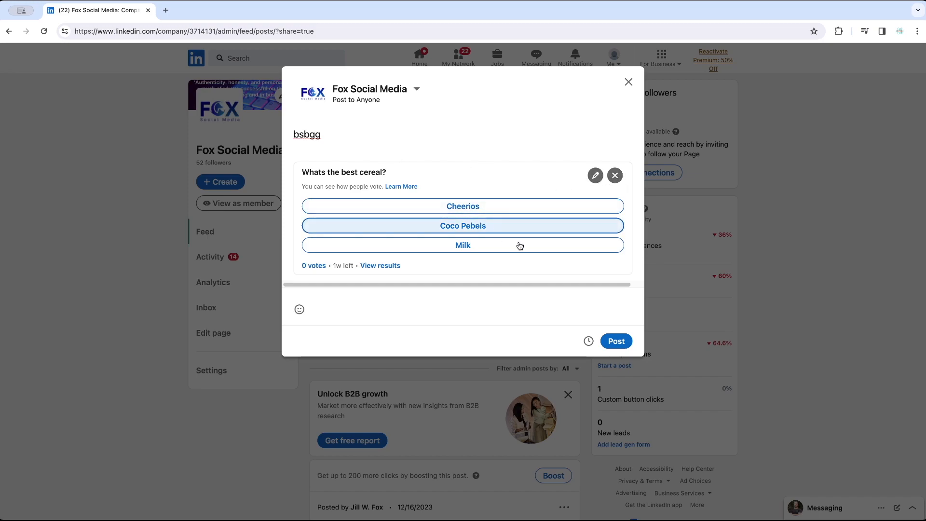
Step: Remove the poll from the post, and view the form for sharing a document without choosing a file
left_click(615, 176)
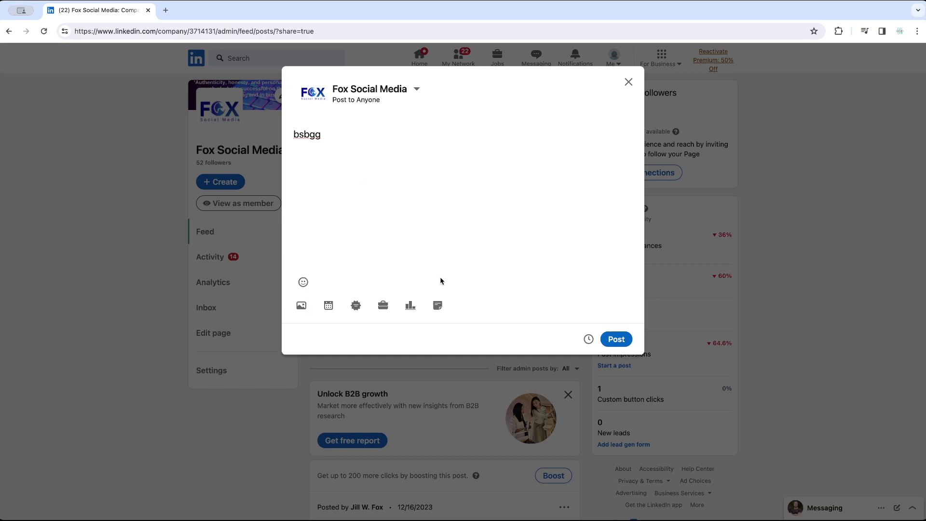
left_click(438, 307)
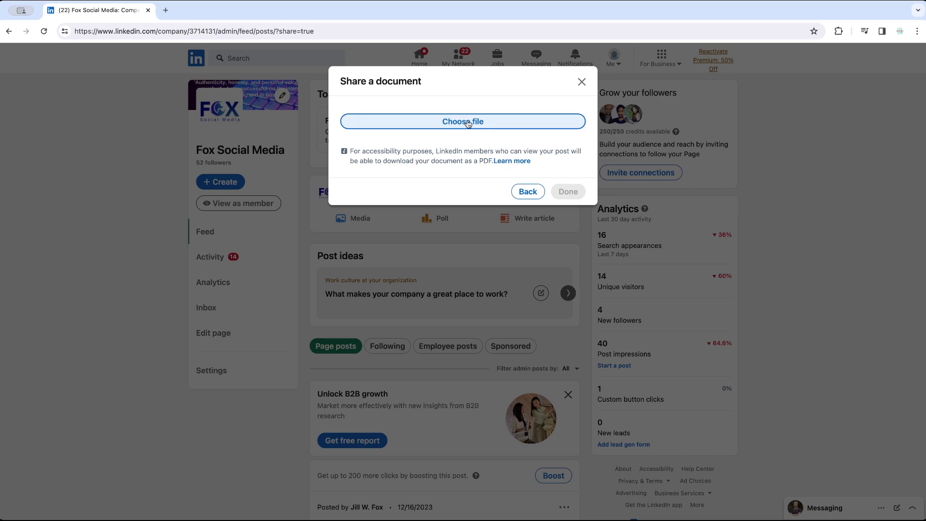
left_click(527, 192)
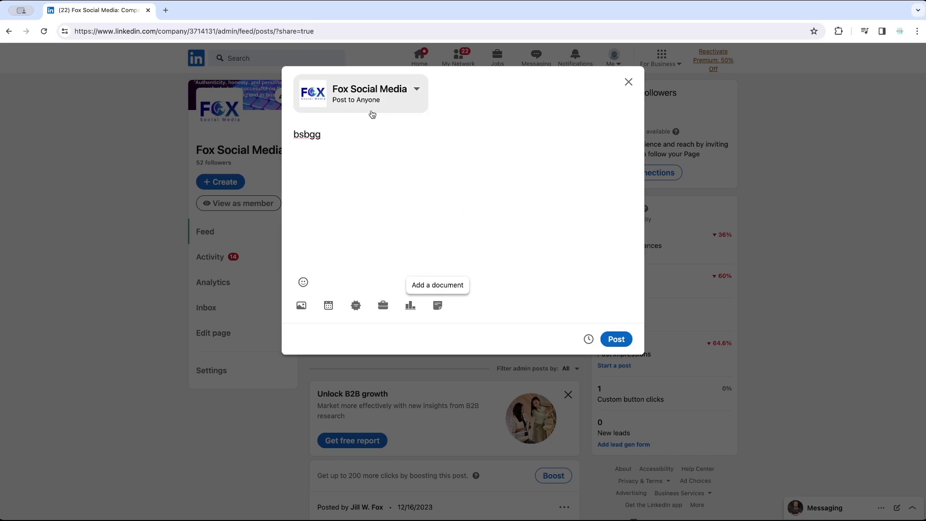
Step: Try targeting the post's audience by the location United States, then remove that location and return to the post settings
left_click(418, 91)
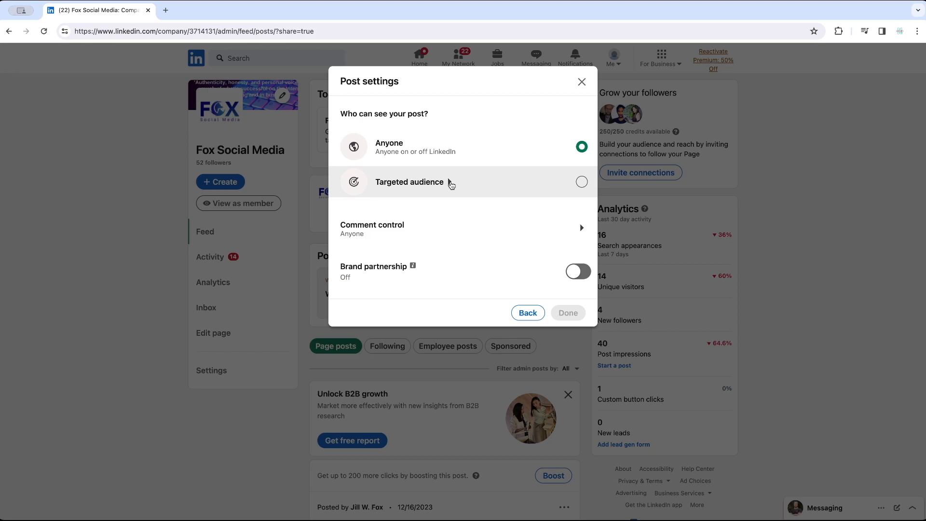
left_click(450, 182)
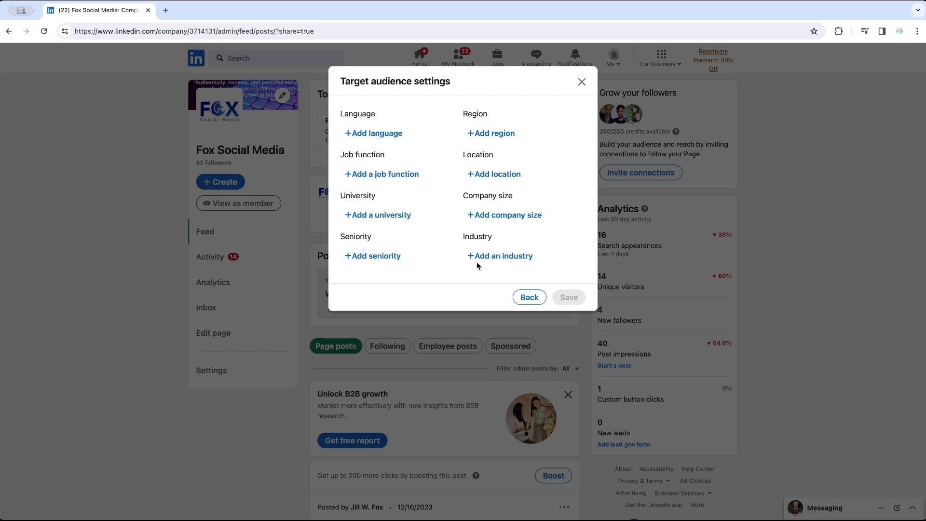
left_click(493, 174)
type("Unite")
left_click(504, 188)
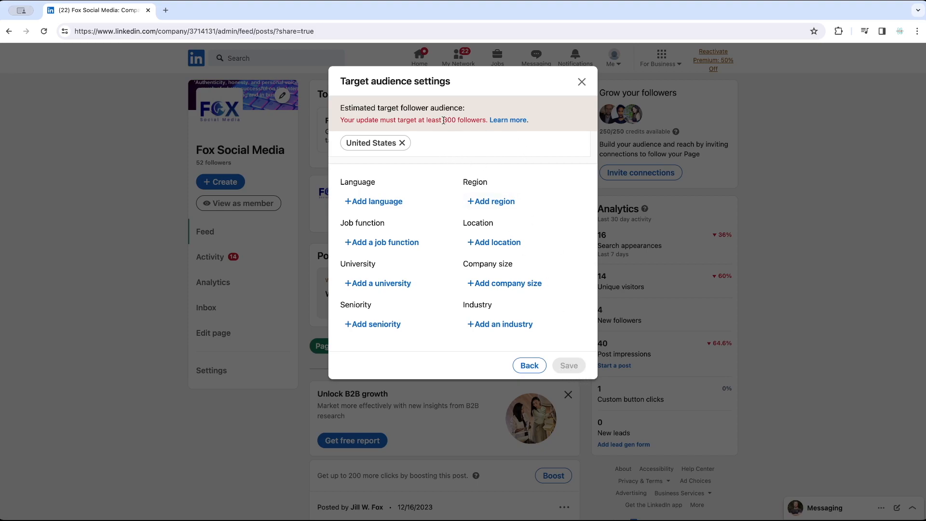
left_click(402, 143)
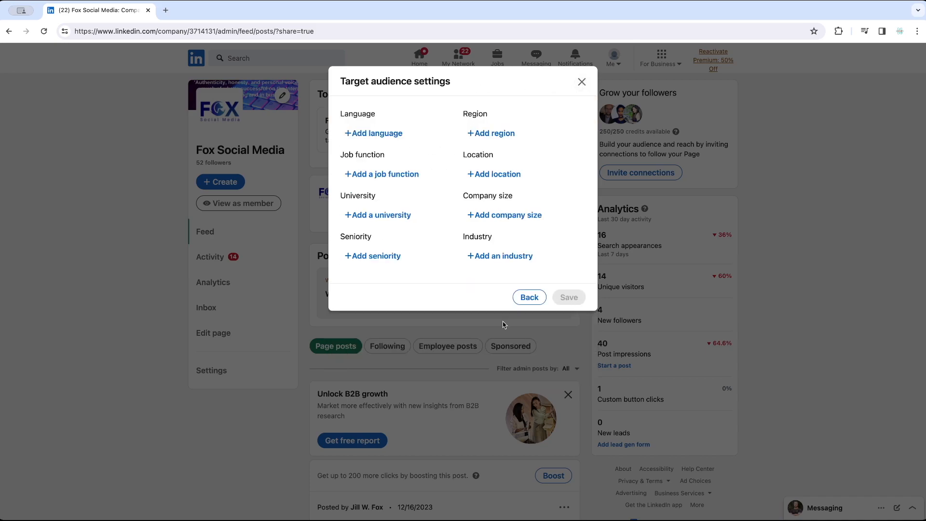
left_click(529, 297)
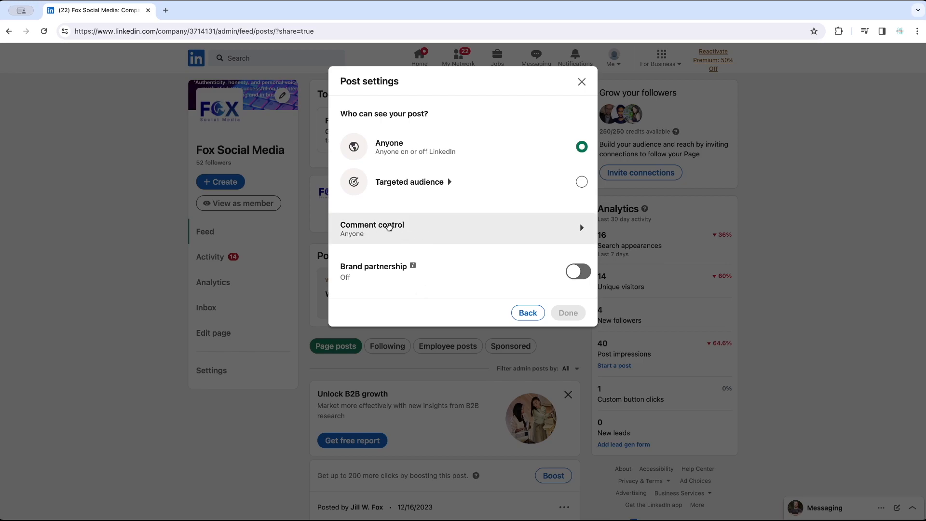
Step: View the post's comment control options, and turn the brand partnership label on and off again before closing the post settings
left_click(389, 227)
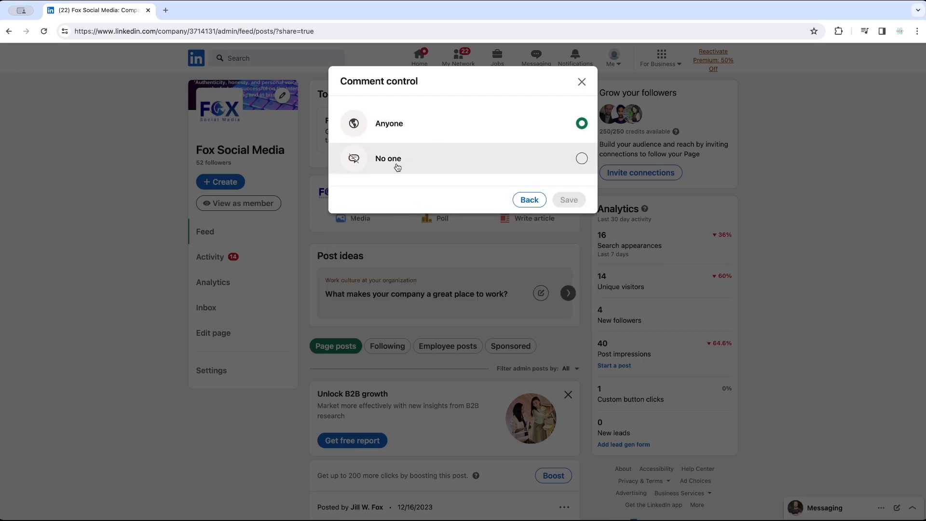
left_click(529, 200)
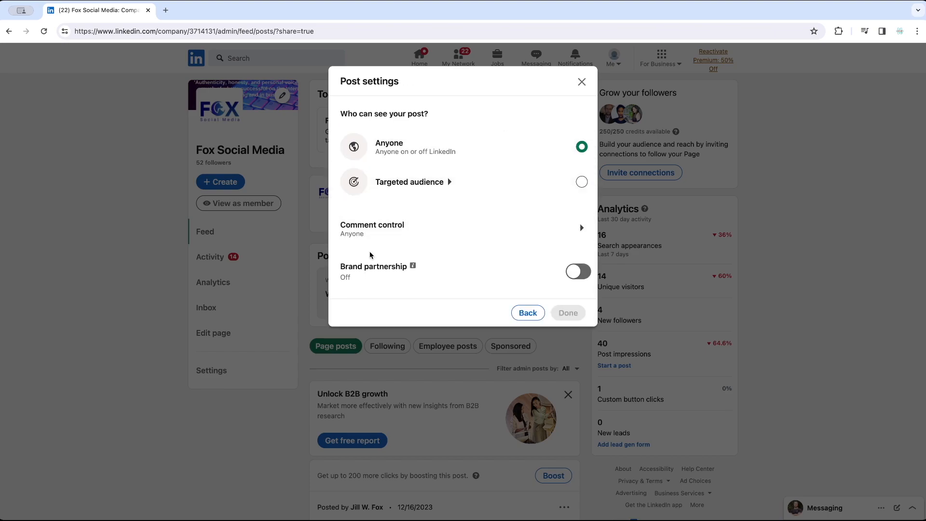
left_click(573, 274)
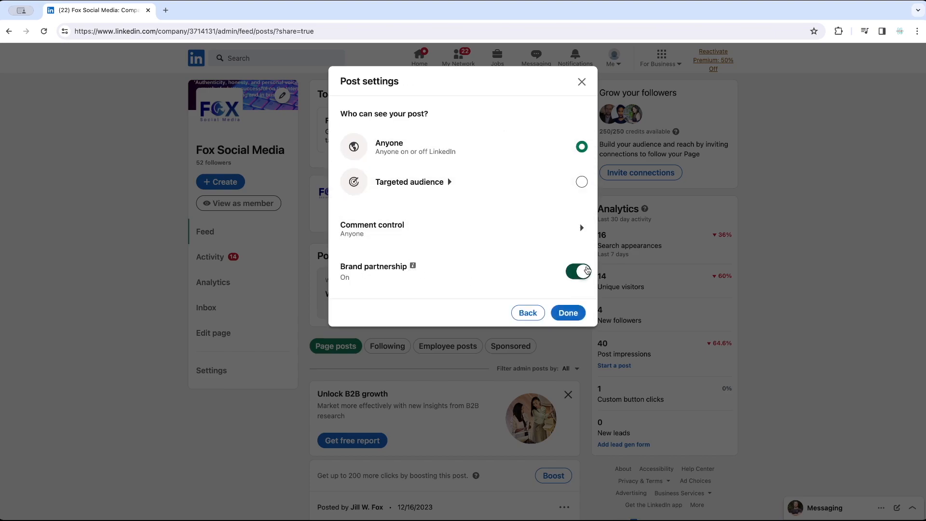
left_click(412, 265)
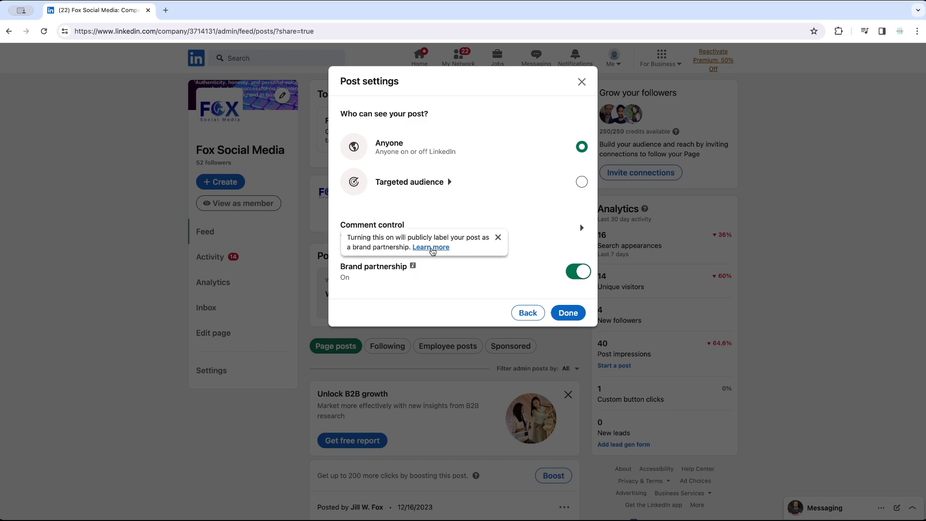
left_click(498, 237)
left_click(580, 271)
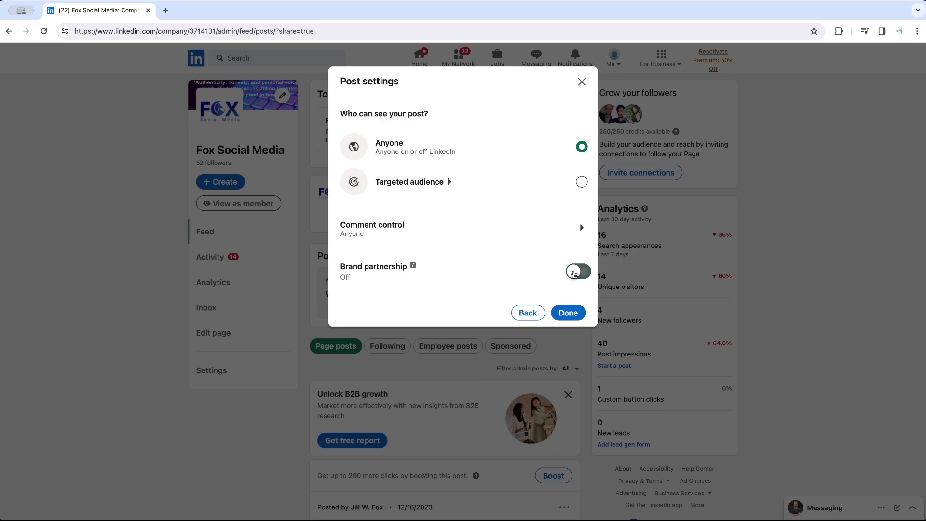
left_click(568, 314)
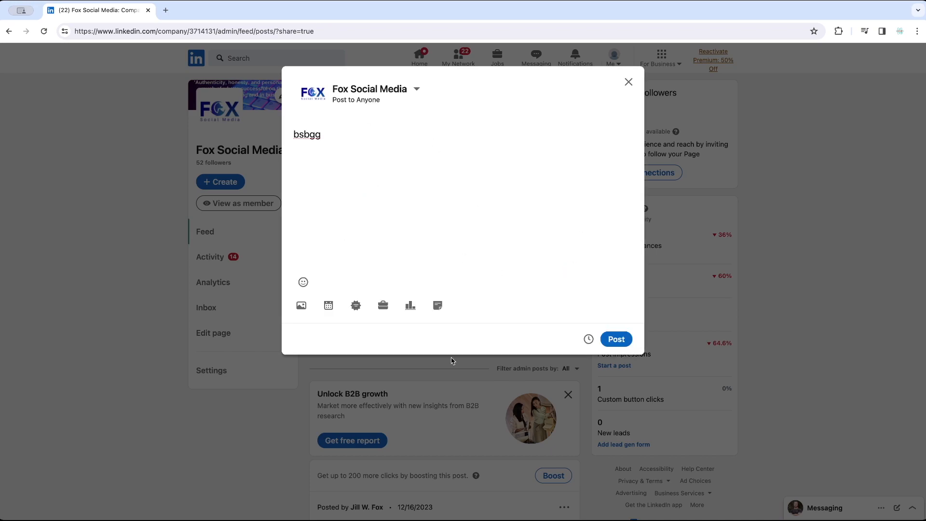
Step: Set the post's schedule to 12/20/2023 at 10:00 AM
left_click(588, 339)
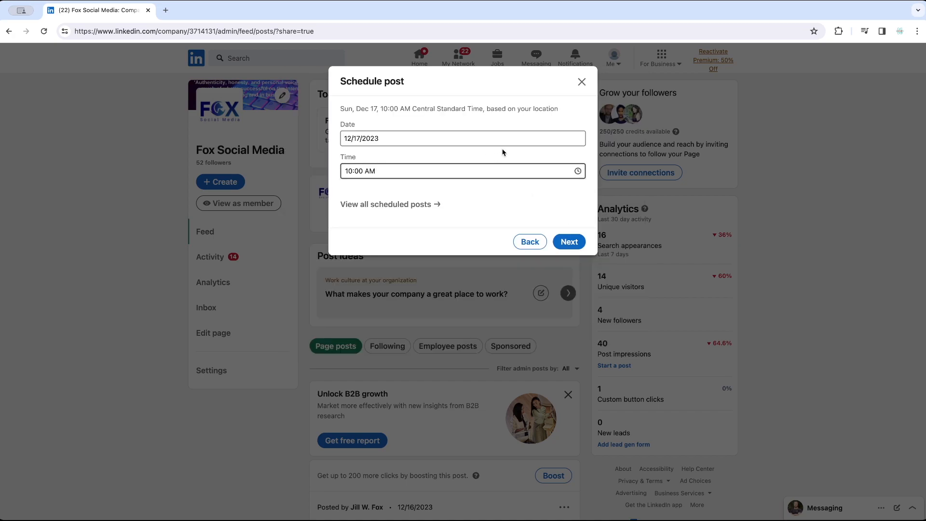
left_click(364, 138)
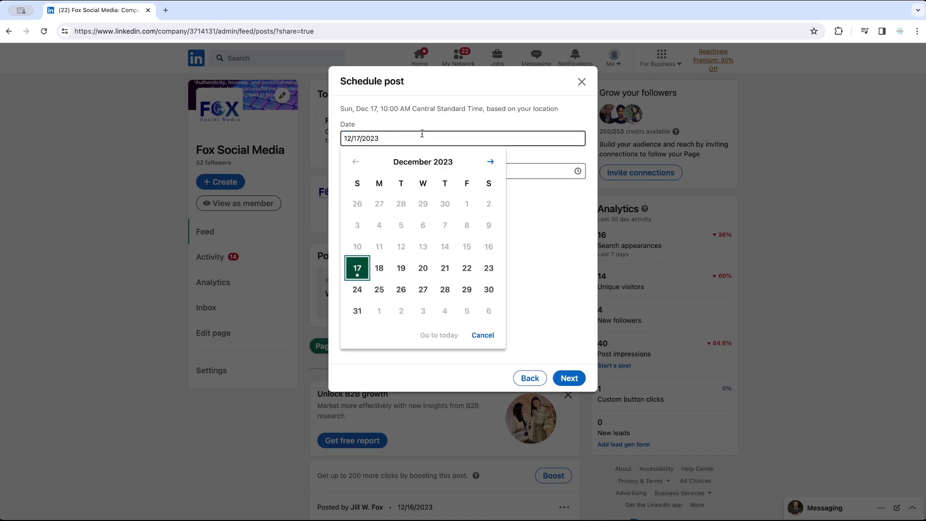
left_click(423, 268)
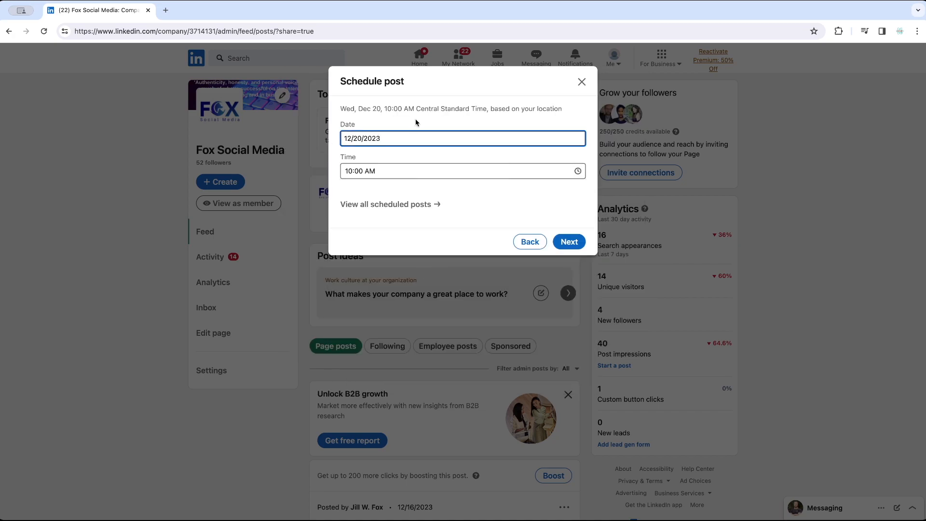
left_click(569, 242)
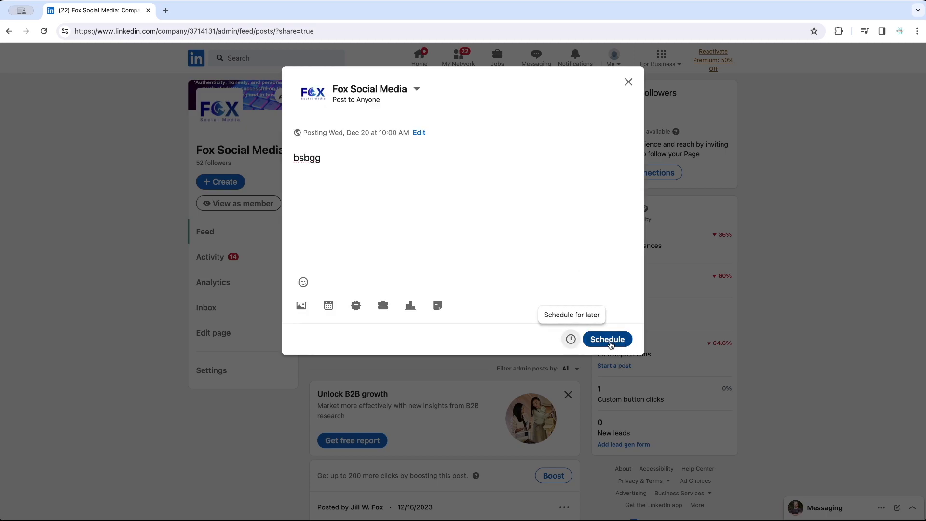
Step: View all of the page's scheduled posts, and leave the post composer without scheduling the draft
left_click(571, 340)
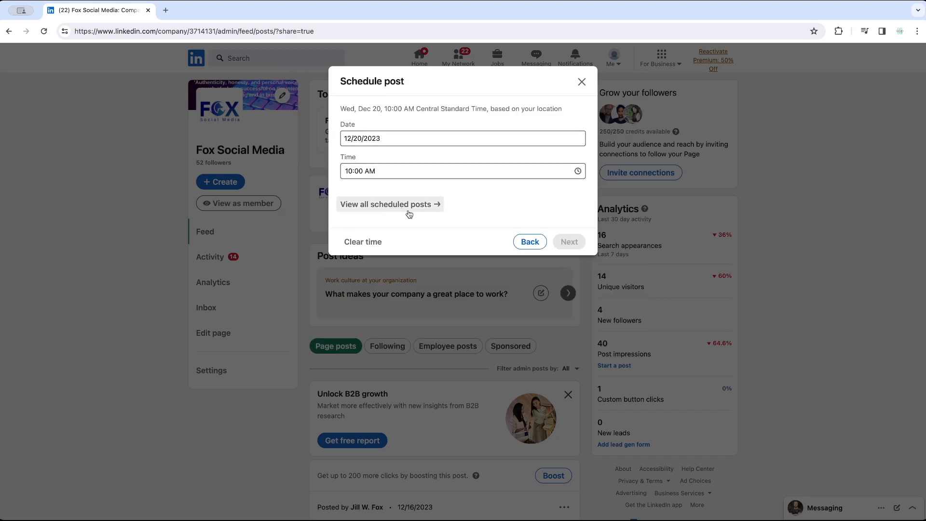
left_click(393, 207)
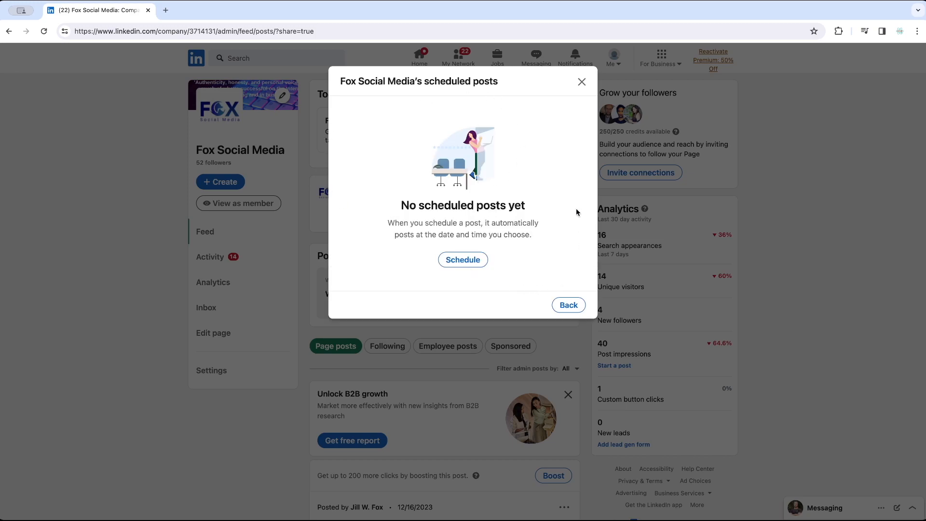
key("Escape")
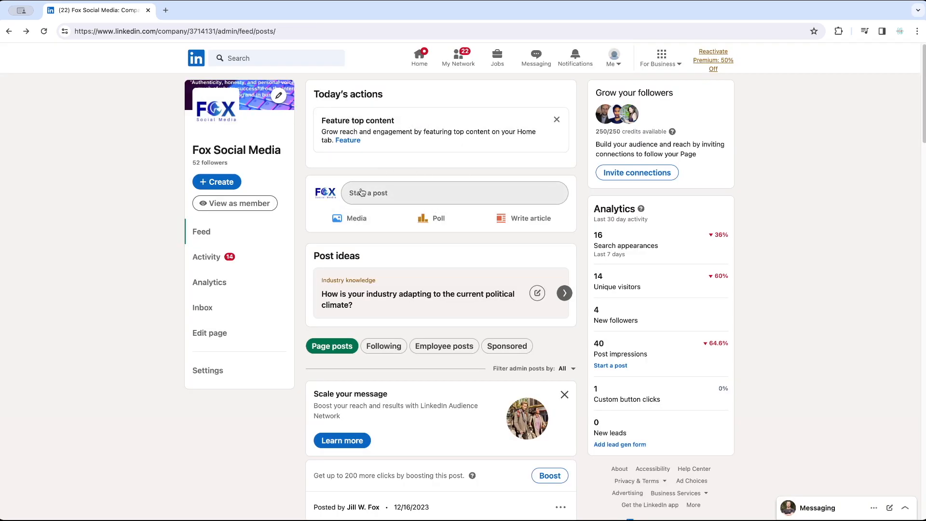
Step: Start a new article for the company page with the title "Title Here"
left_click(527, 222)
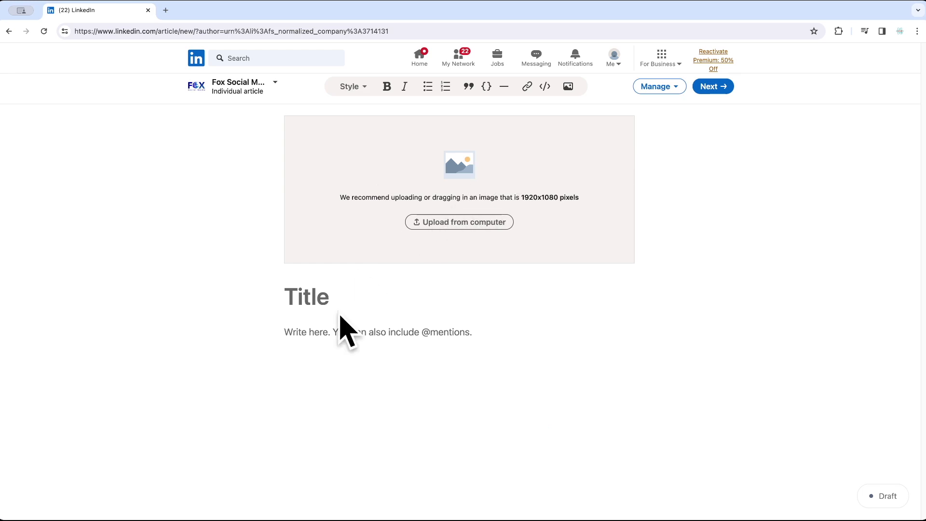
left_click(386, 334)
left_click(327, 298)
type("Title Herew")
key("BackSpace")
Step: Fill the article body with the placeholder lines "fhsvihfvhofdp;fd", "frwhtr" and "dsafaknalkng", leaving blank lines after the first
key("Return")
type("fhsvihfvhofdp;")
key("Return")
key("Return")
type("dsafaknalkng")
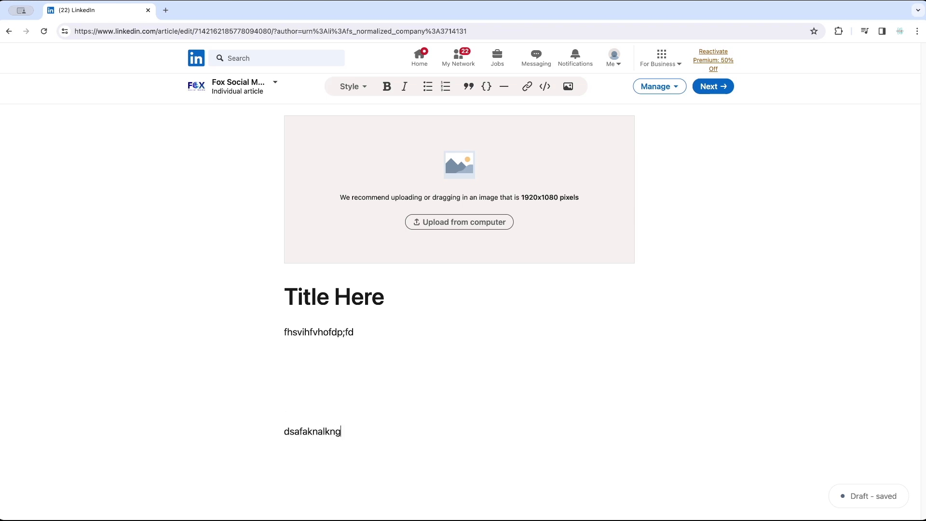
type("rwht")
Step: Try bold on the article's first body line and remove it, and format that line as an unordered list
left_click_drag(370, 332, 248, 331)
left_click(388, 87)
left_click(388, 87)
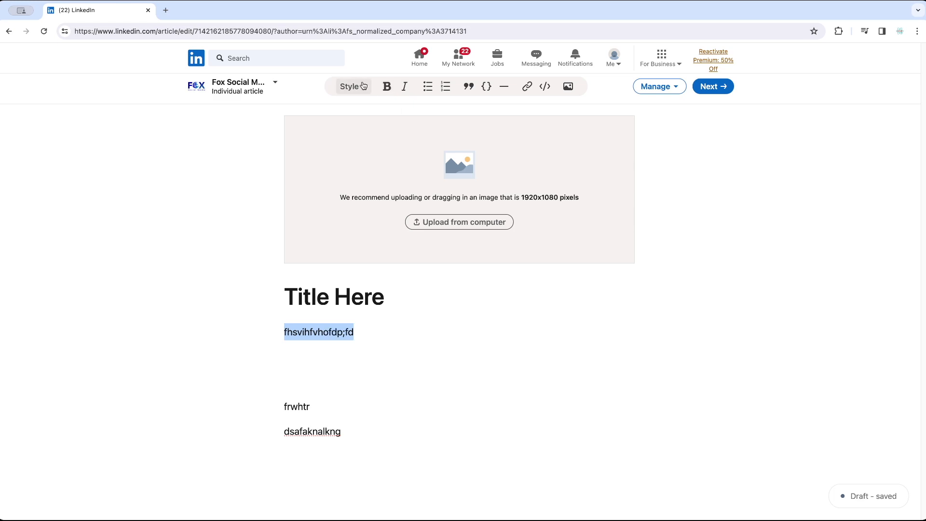
left_click(350, 87)
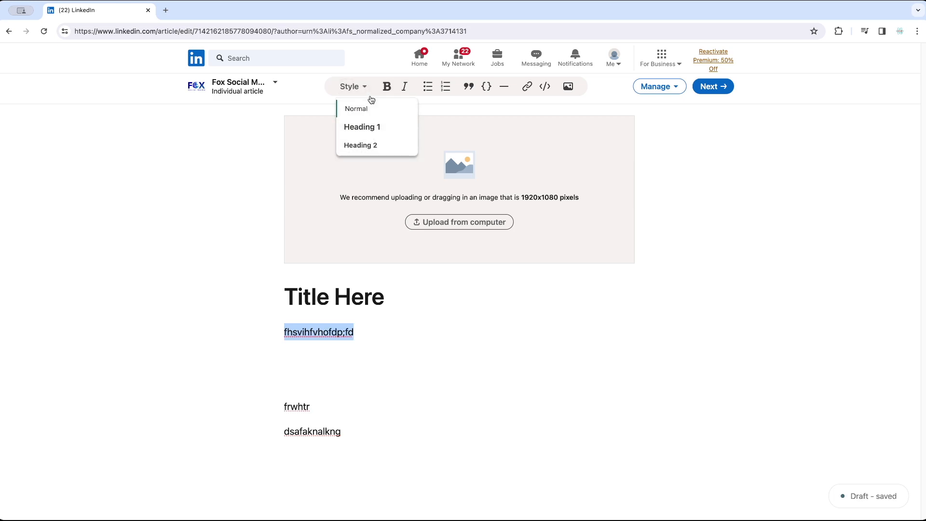
left_click(256, 165)
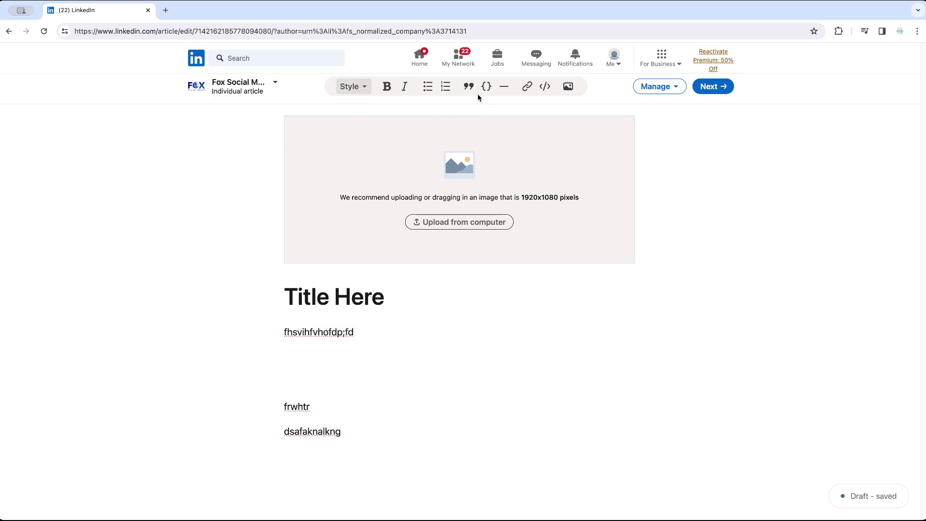
left_click(428, 86)
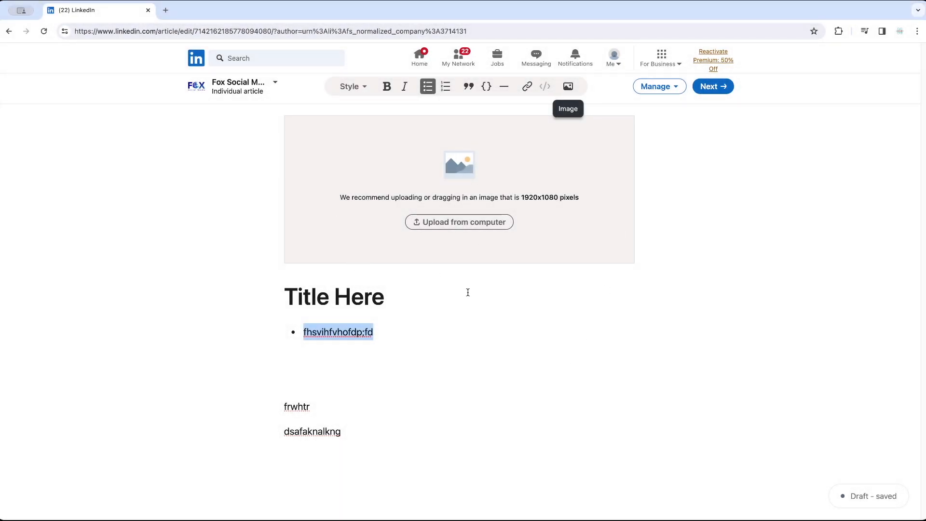
left_click(330, 369)
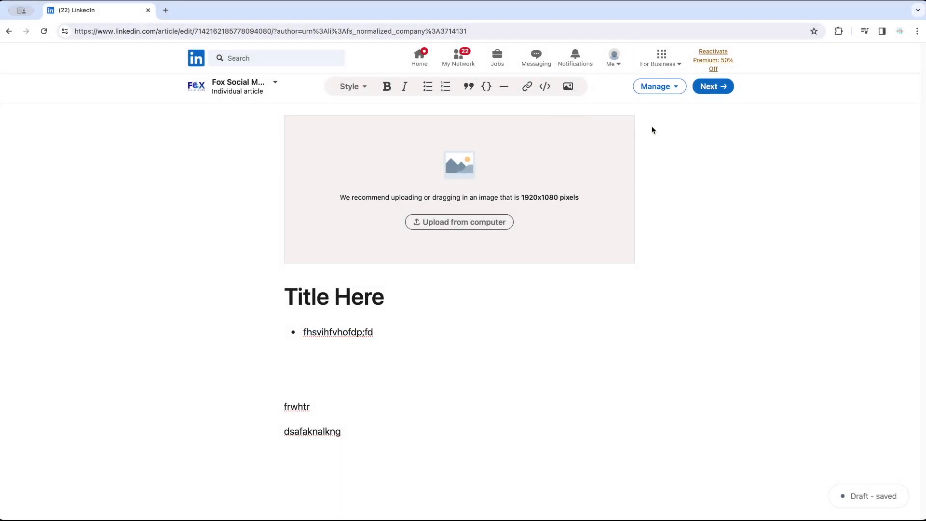